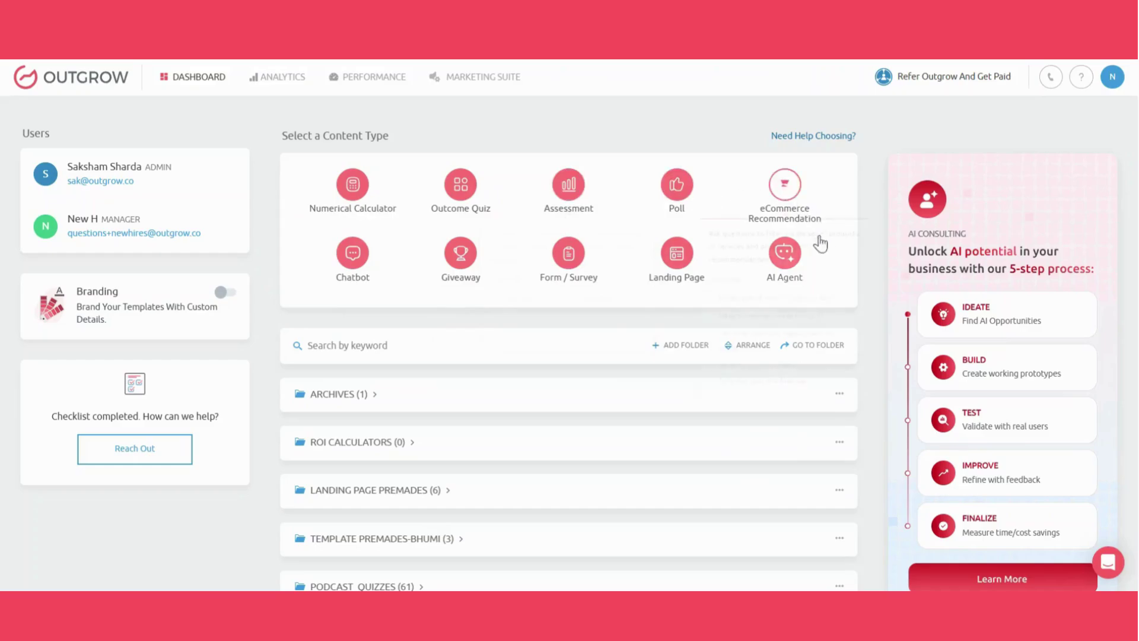
Add a new question lead generation form to the leadership style quiz and open it for editing.
mouse_move(771, 274)
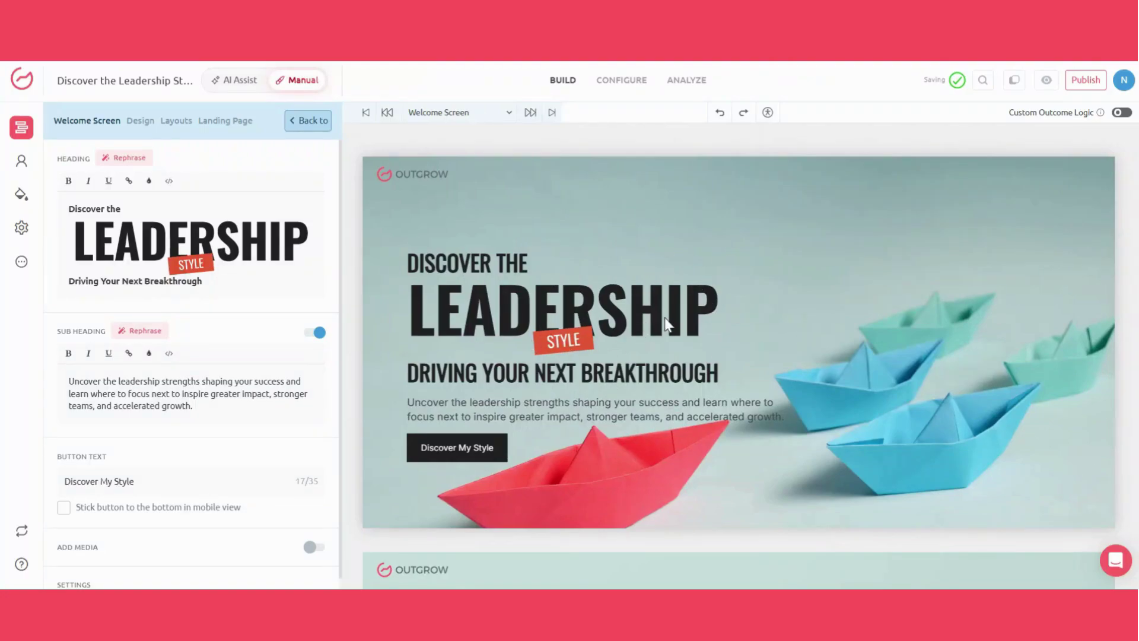
left_click(21, 161)
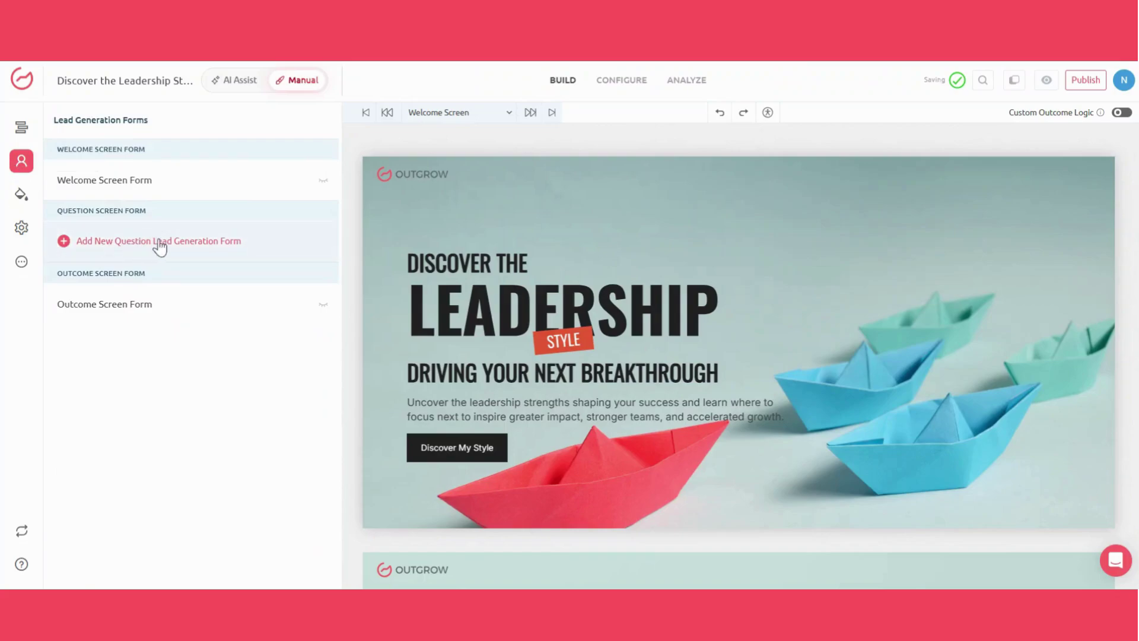
left_click(168, 250)
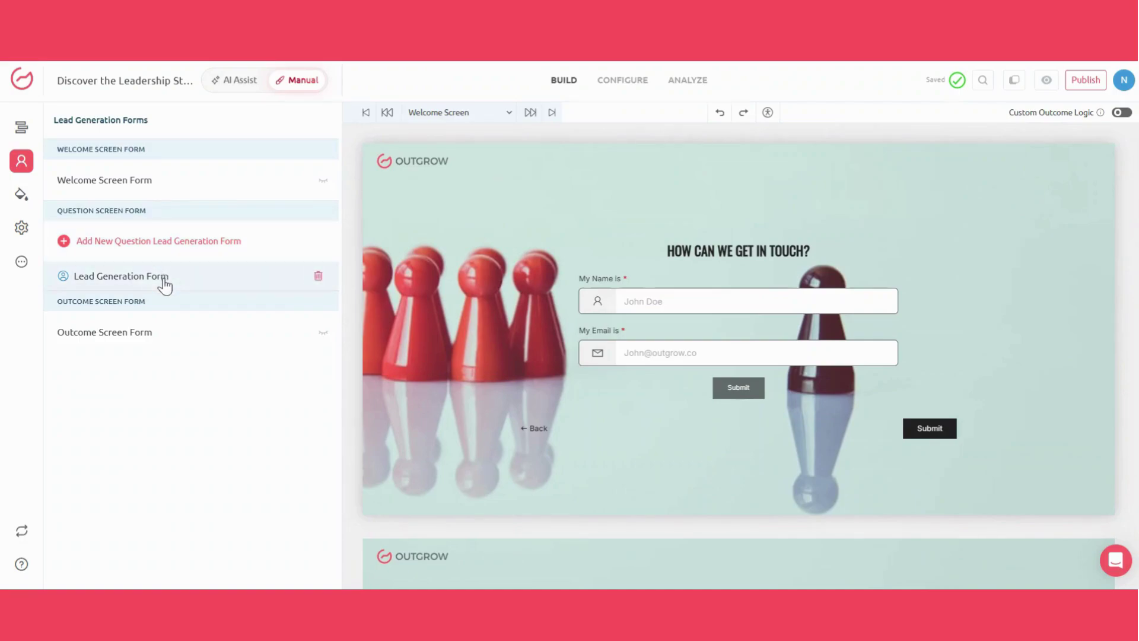
left_click(159, 277)
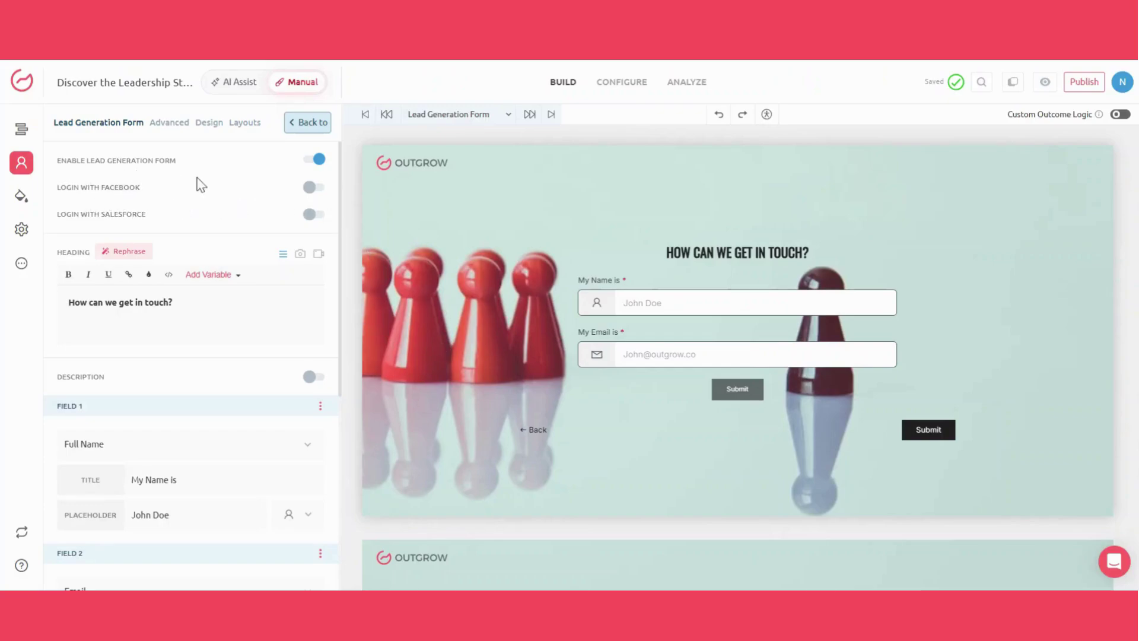
Try the Facebook and Salesforce login options on the lead generation form.
left_click(314, 188)
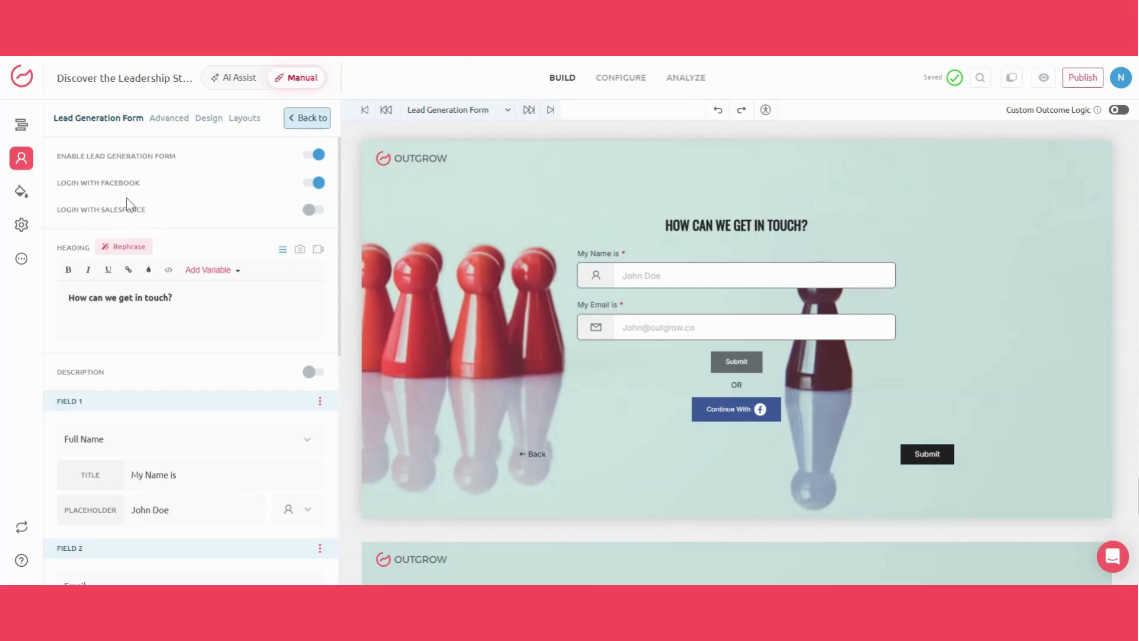
left_click(318, 218)
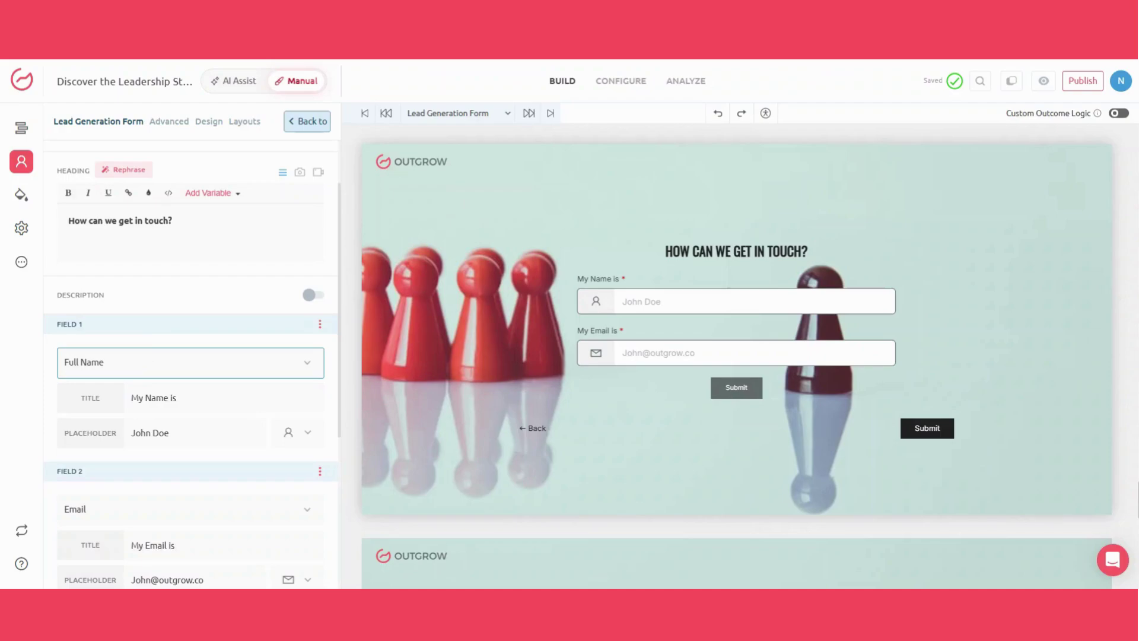
Examine the editable title and placeholder of the Full Name field in Field 1.
left_click(237, 397)
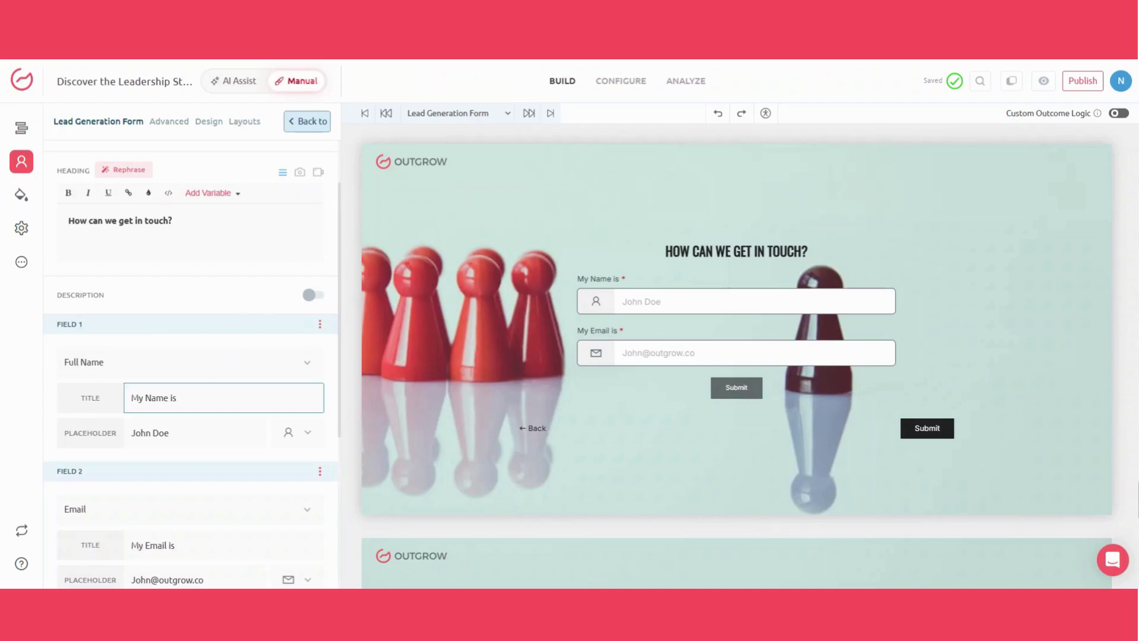
key("ctrl+a")
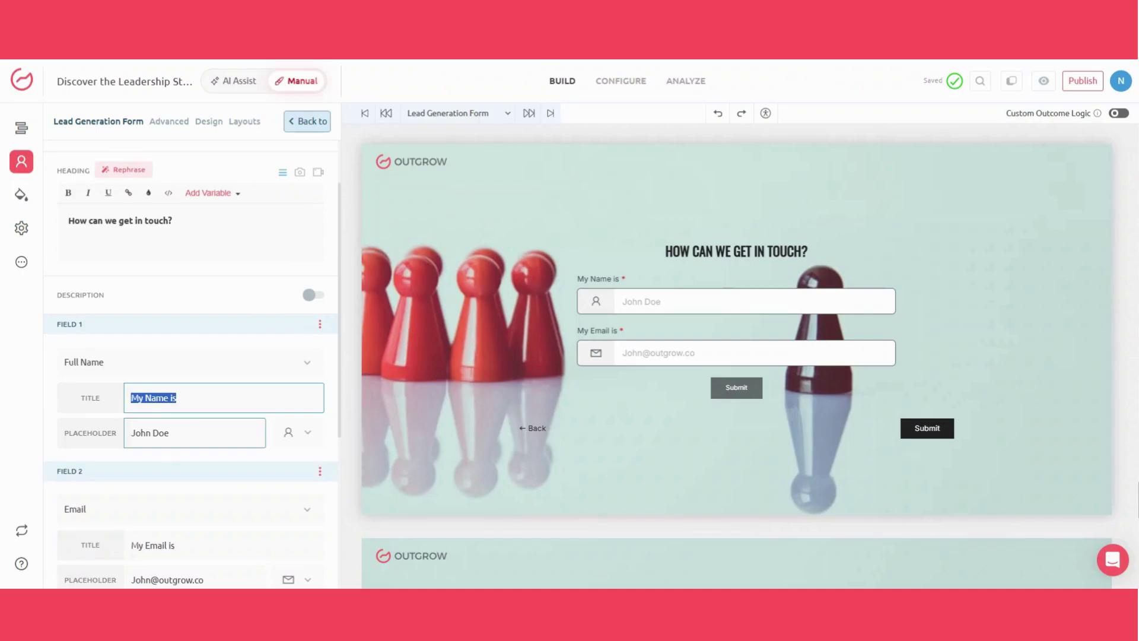
left_click(190, 432)
key("ctrl+a")
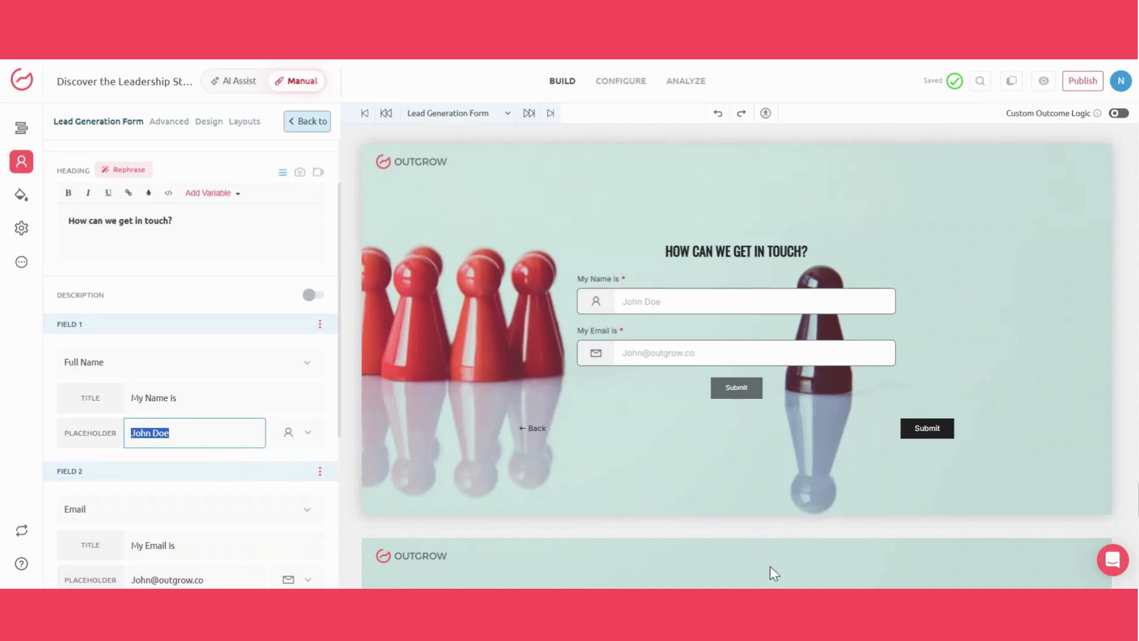
scroll(178, 356, "down", 3)
left_click(178, 241)
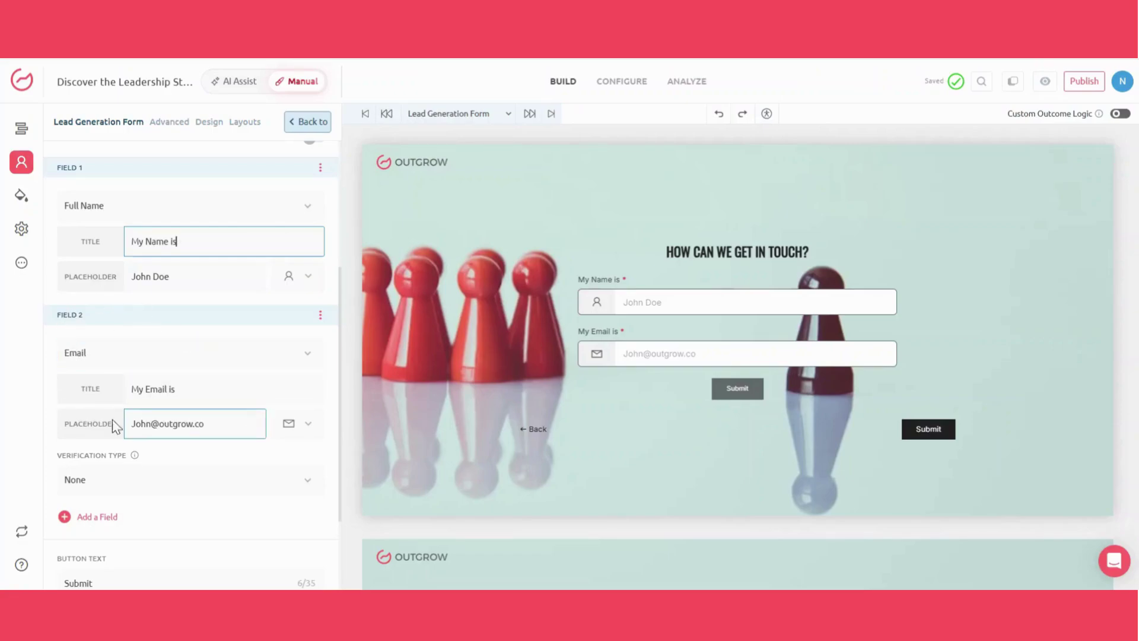
Examine the title, placeholder and verification type options of the Email field in Field 2.
scroll(152, 344, "down", 1)
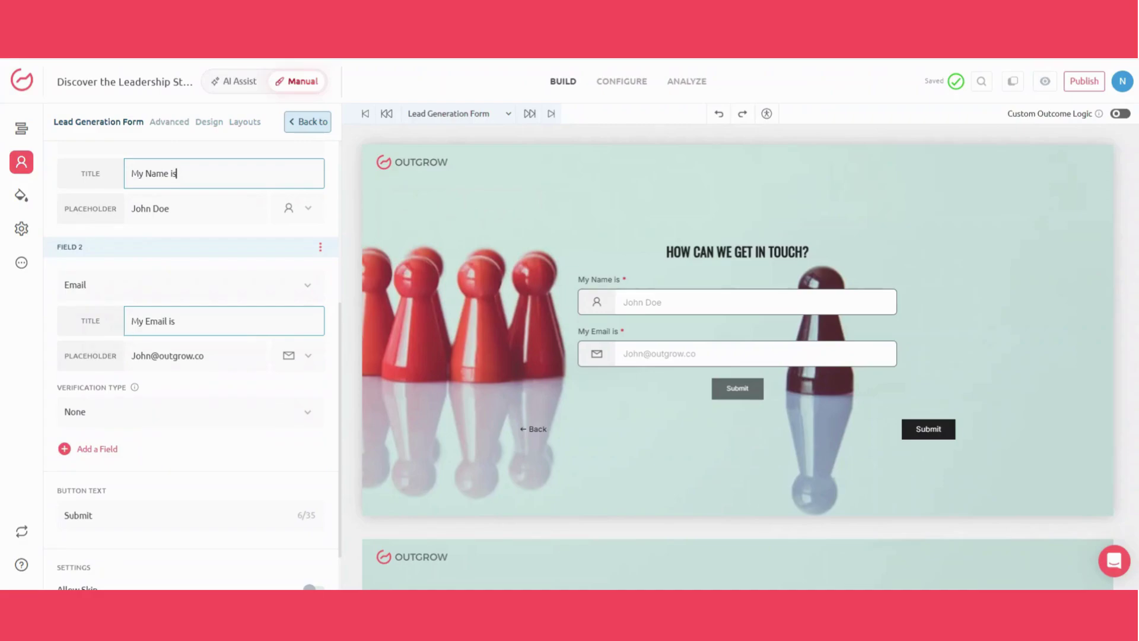
left_click(175, 320)
left_click(175, 321)
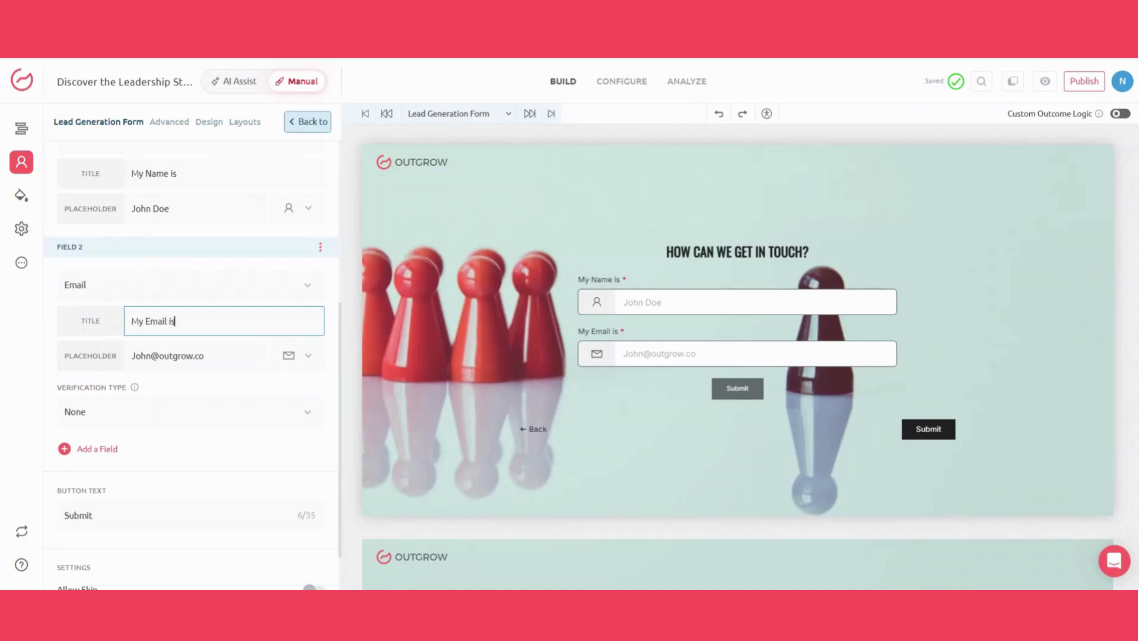
key("Tab")
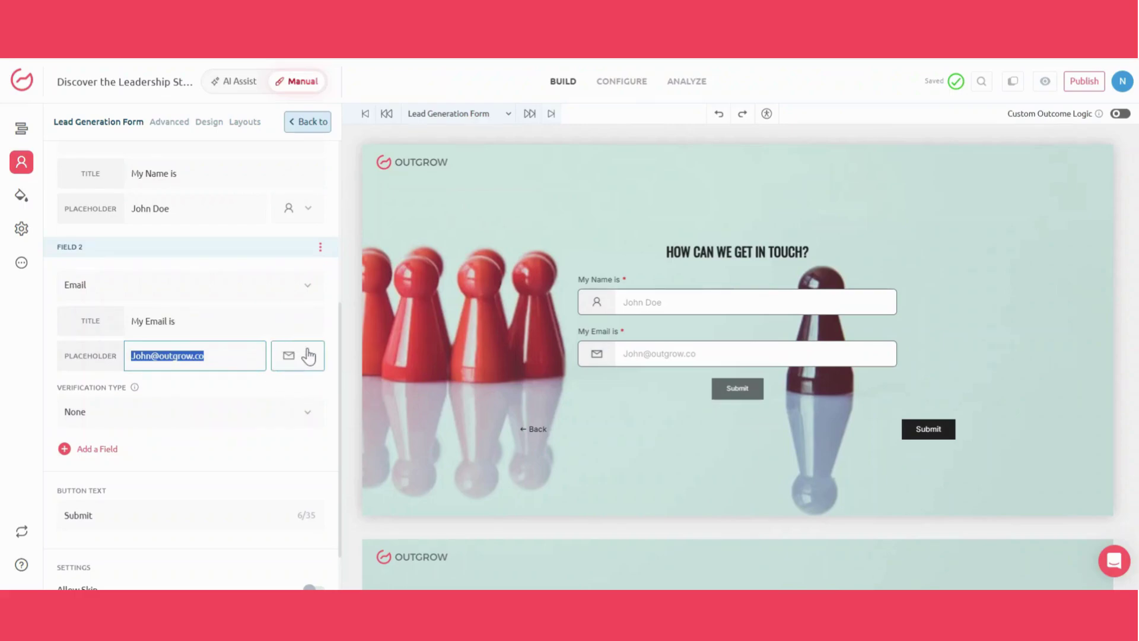
scroll(308, 357, "down", 1)
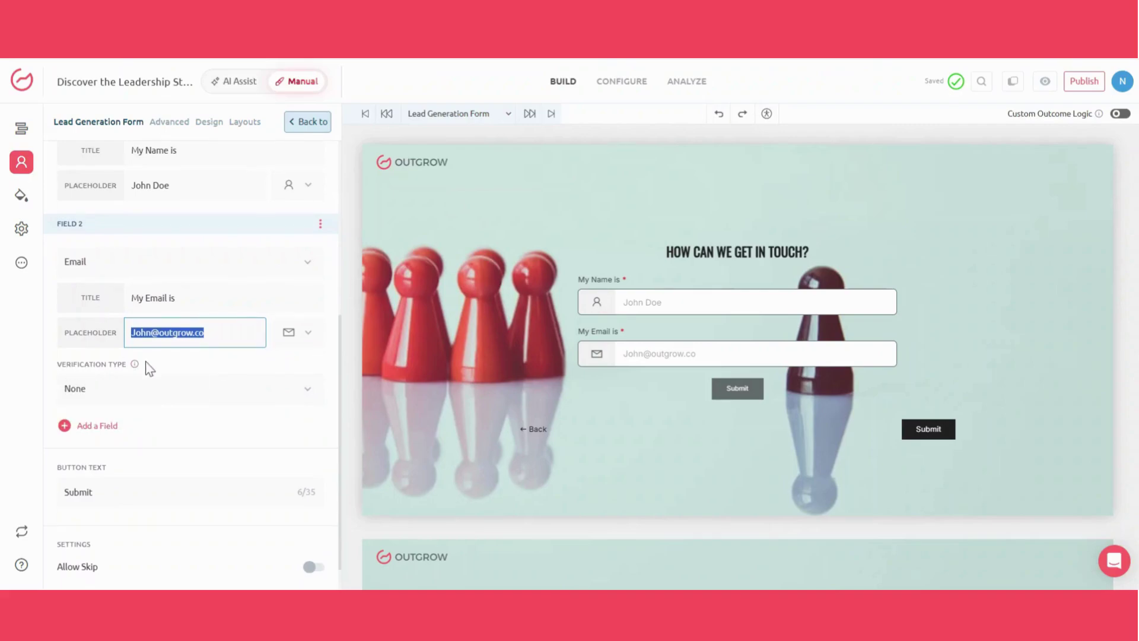
left_click(185, 391)
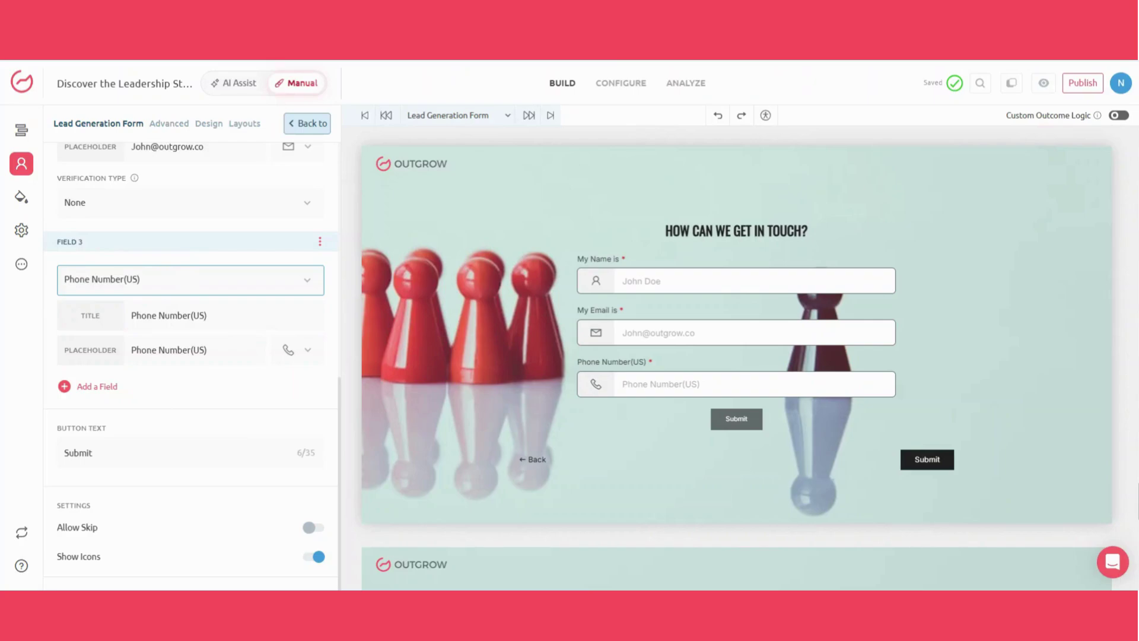
Add Phone Number(US), US ZIP Code and Location fields below the Email field of the form.
left_click(223, 315)
key("ctrl+a")
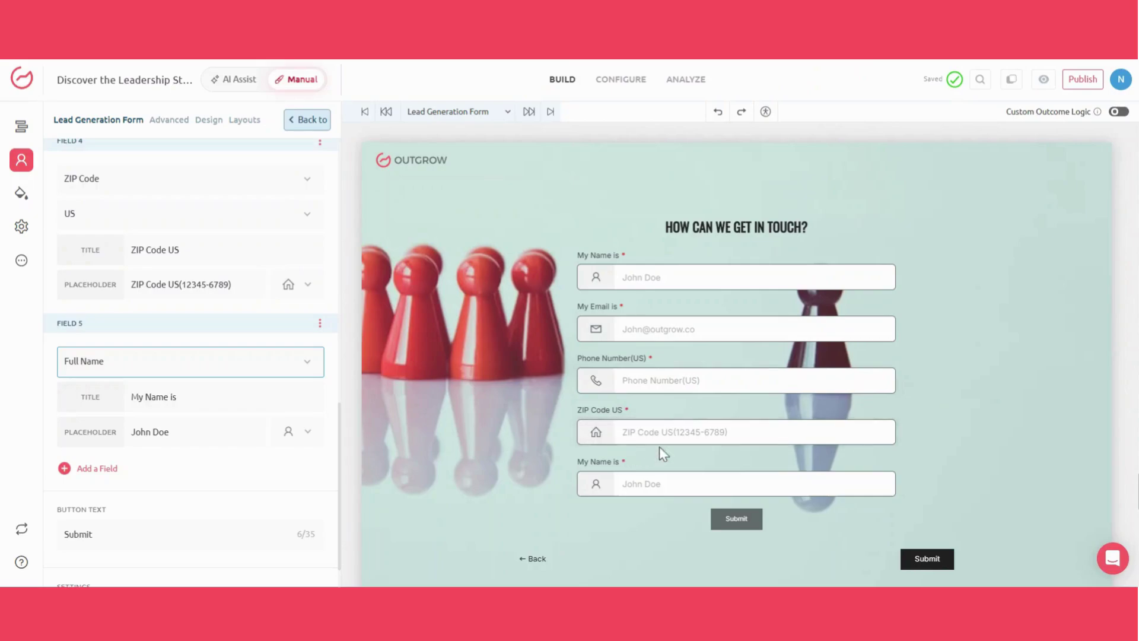
scroll(649, 309, "down", 1)
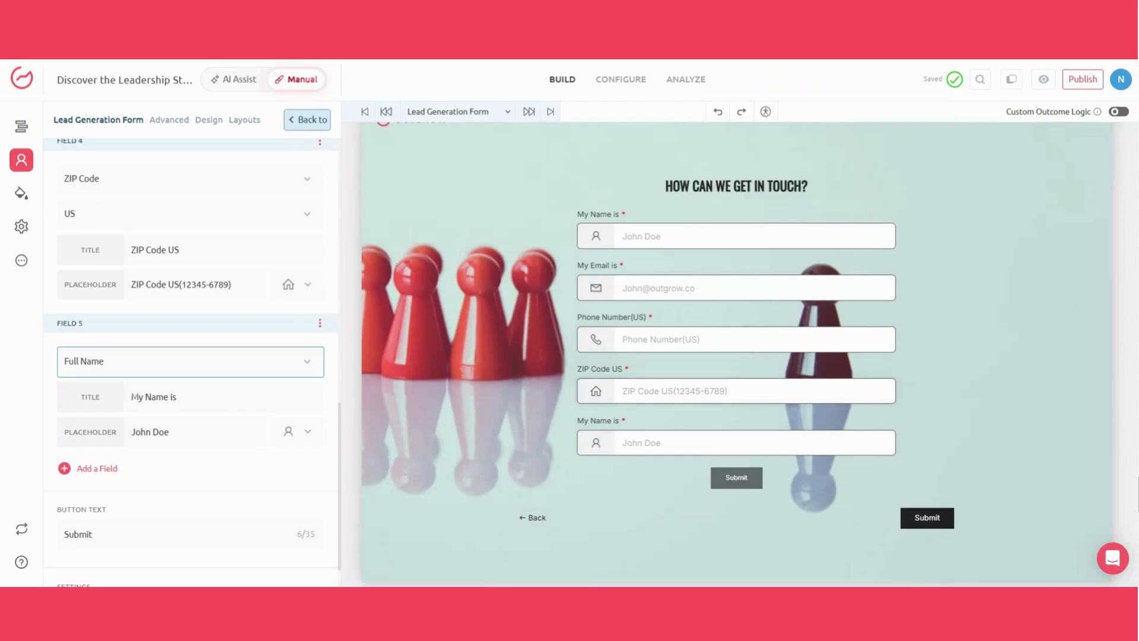
scroll(736, 332, "down", 1)
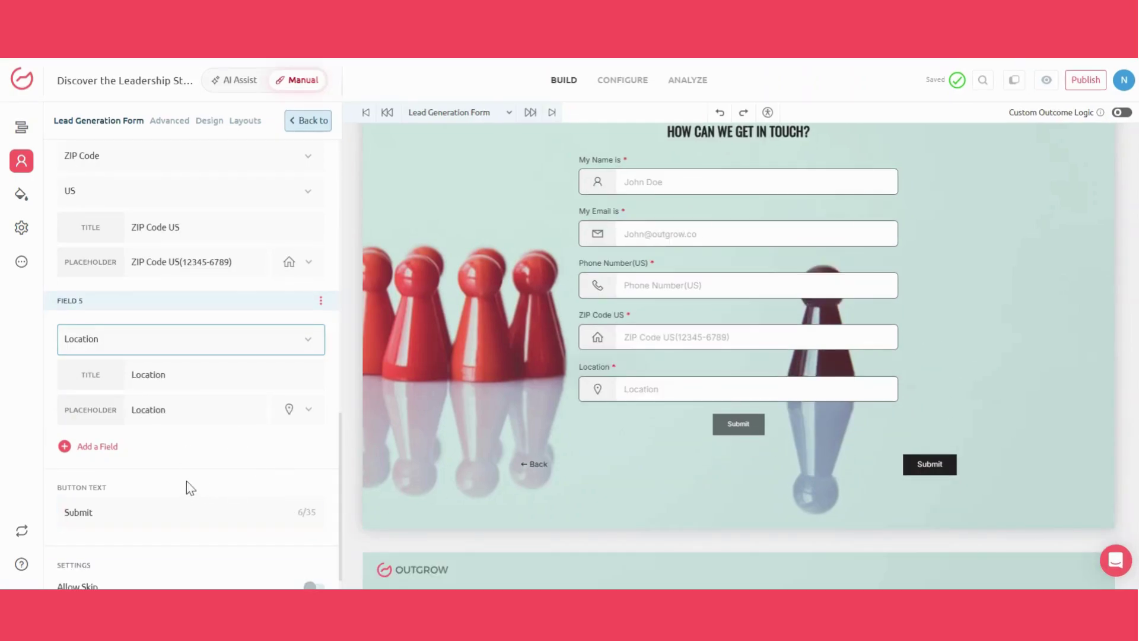
Allow respondents to skip the lead generation form.
scroll(187, 481, "down", 3)
scroll(186, 481, "down", 1)
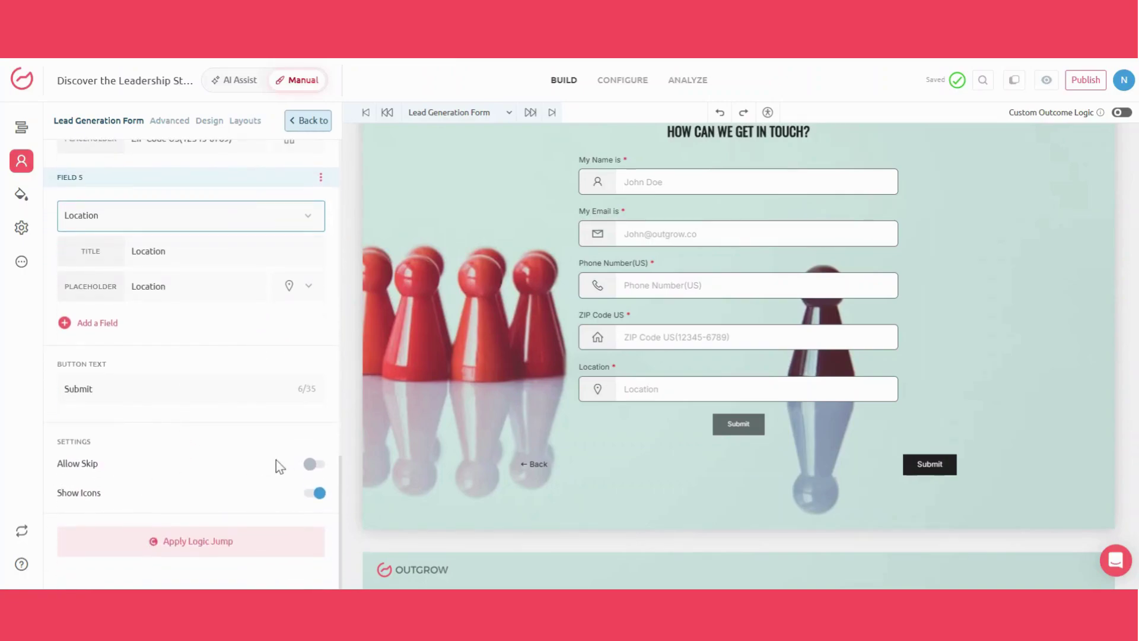
left_click(313, 465)
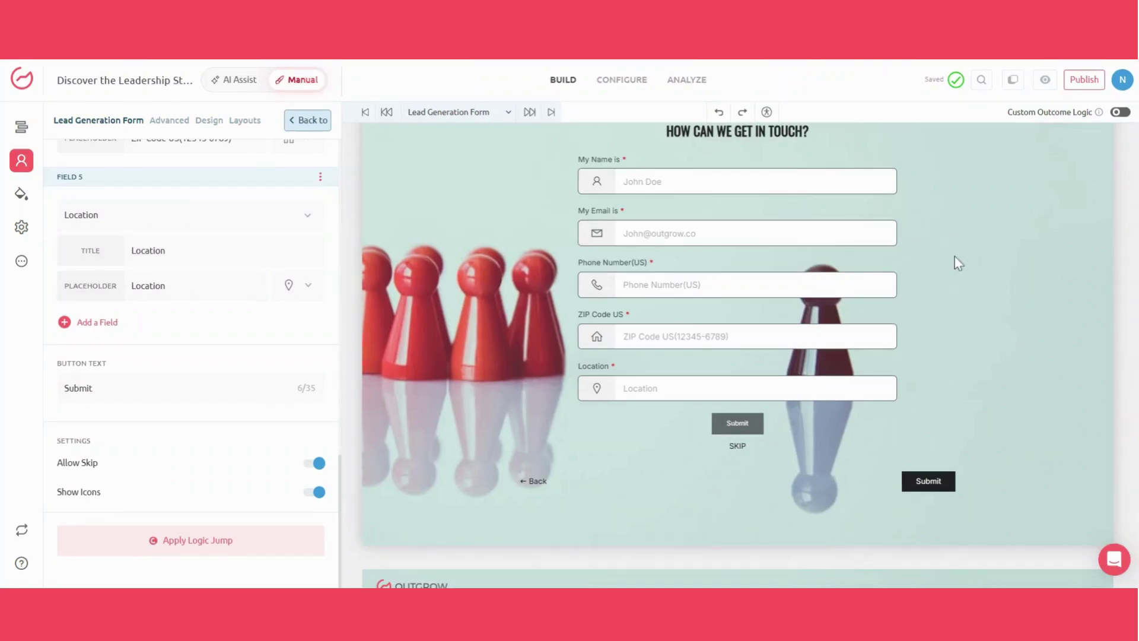
Preview the form and test its validation with an empty name, incomplete email, phone and ZIP code entries, and "a" as the location.
scroll(946, 271, "up", 1)
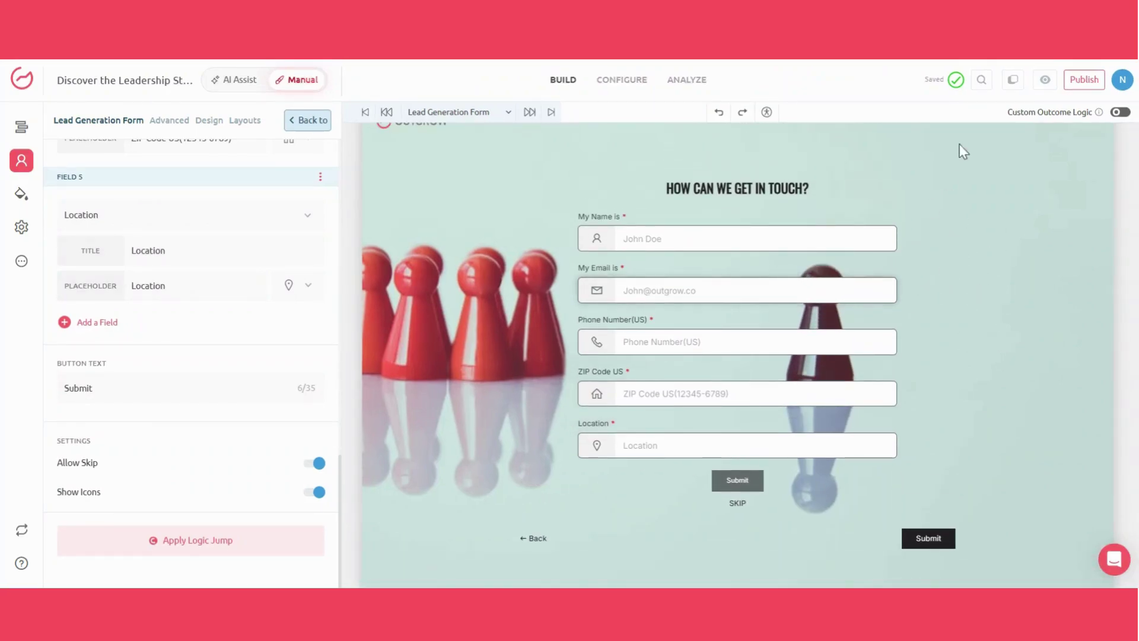
left_click(1045, 82)
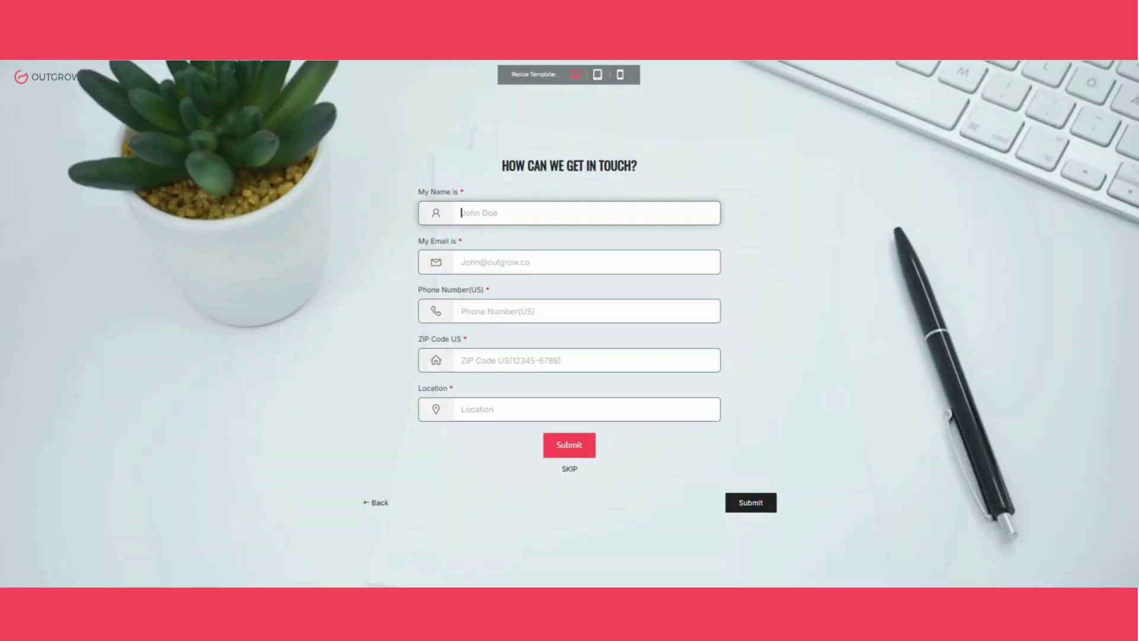
left_click(526, 254)
type("n")
left_click(519, 310)
type("000")
left_click(510, 360)
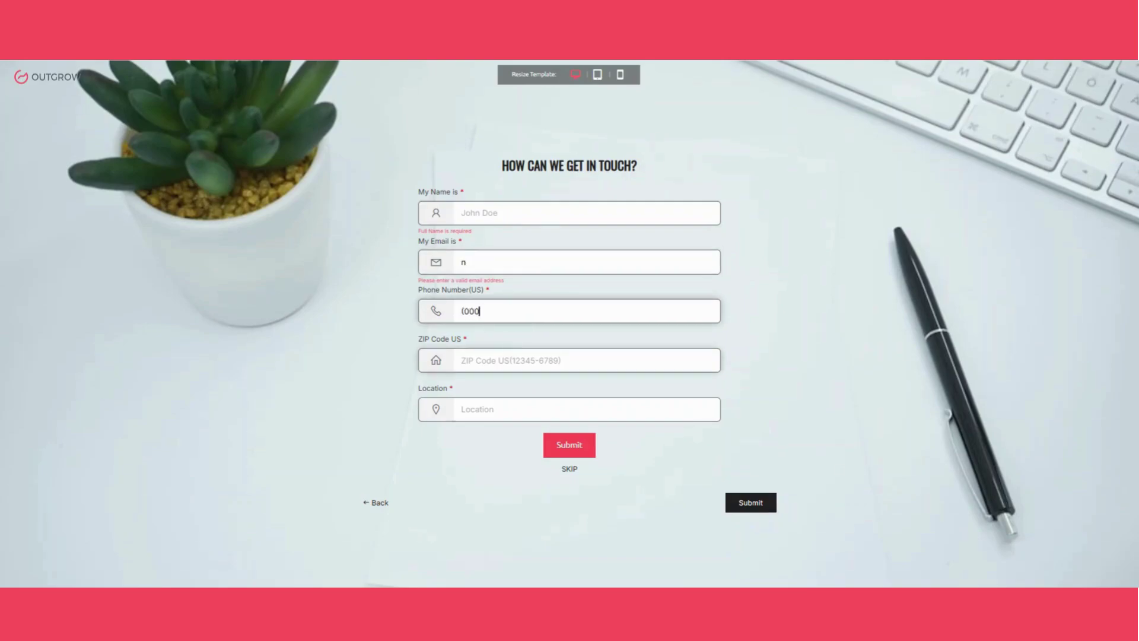
type("0")
left_click(510, 409)
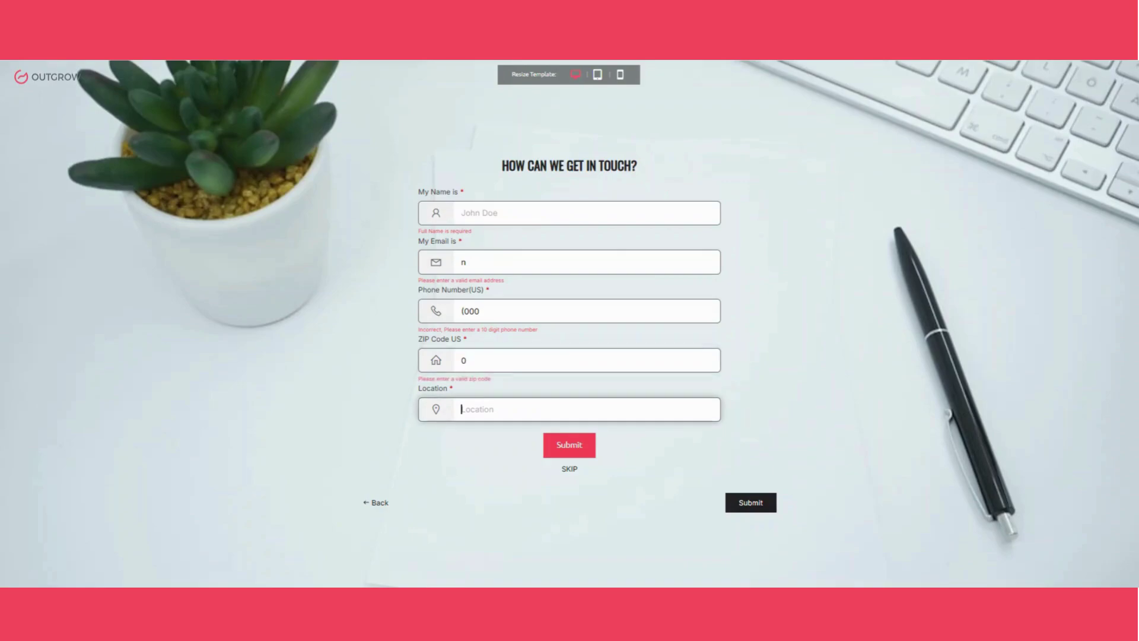
type("a")
left_click(714, 440)
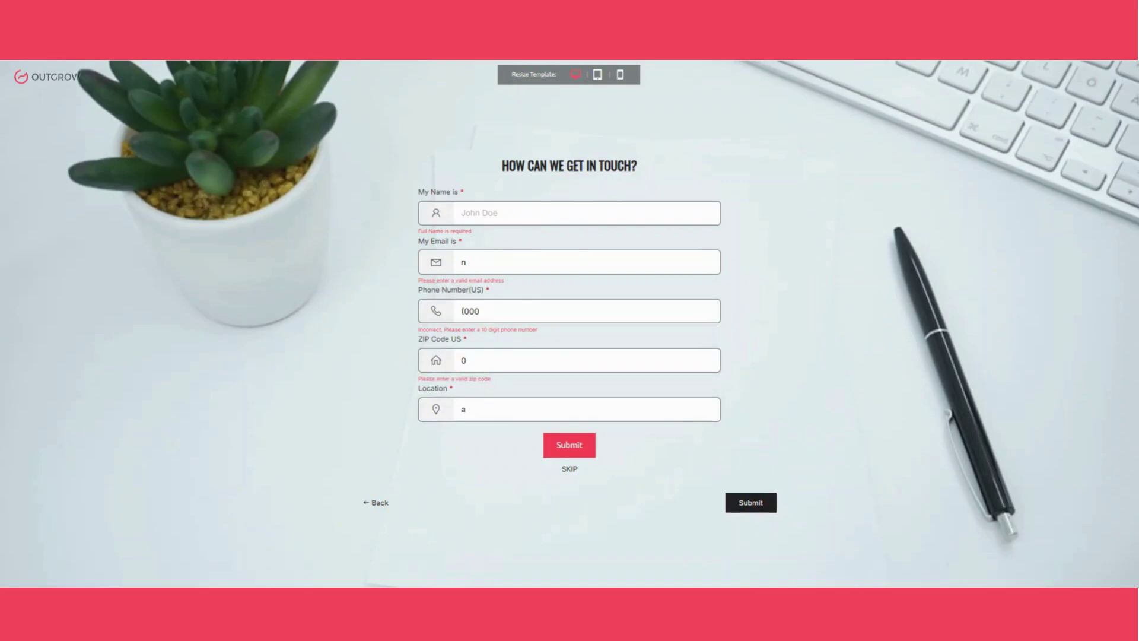
triple_click(460, 280)
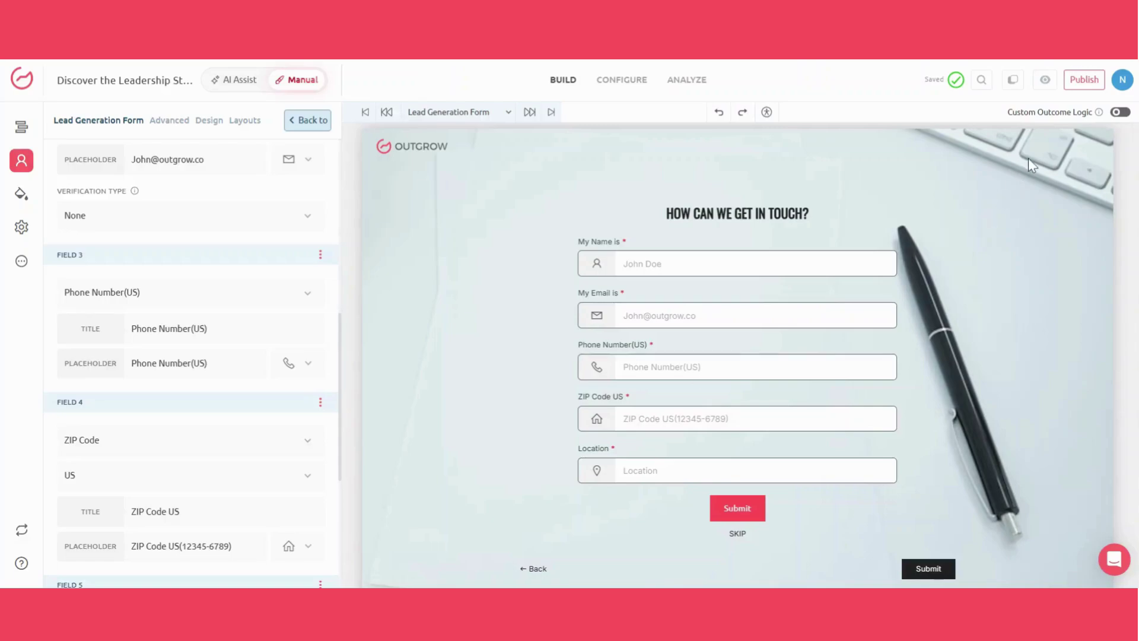
Publish the leadership style quiz with its lead generation form.
left_click(1083, 79)
left_click(1020, 291)
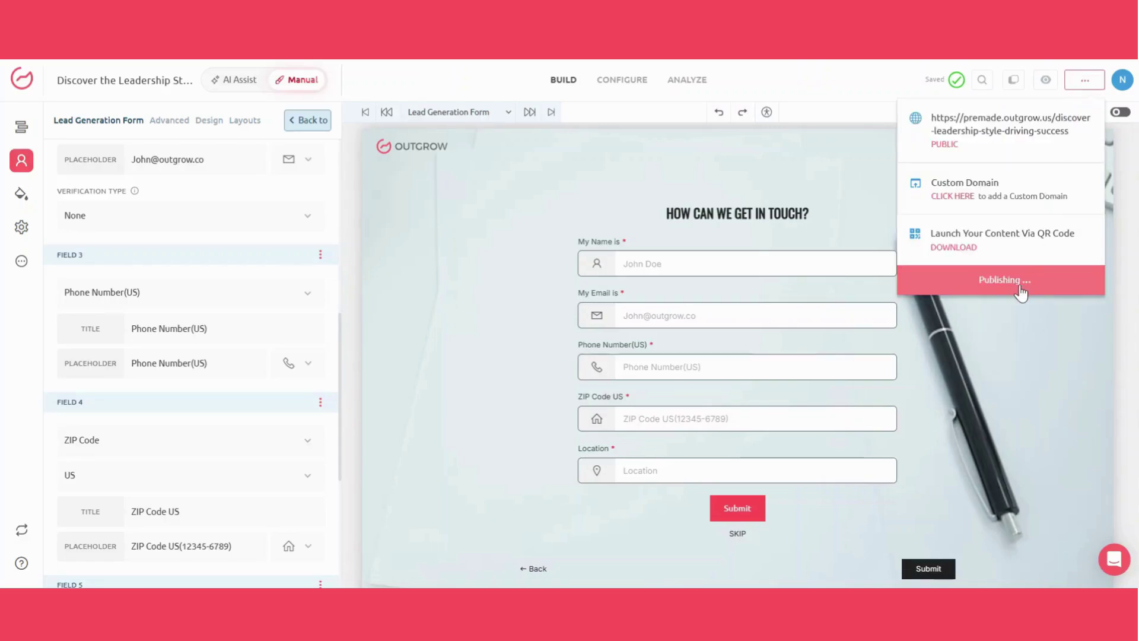